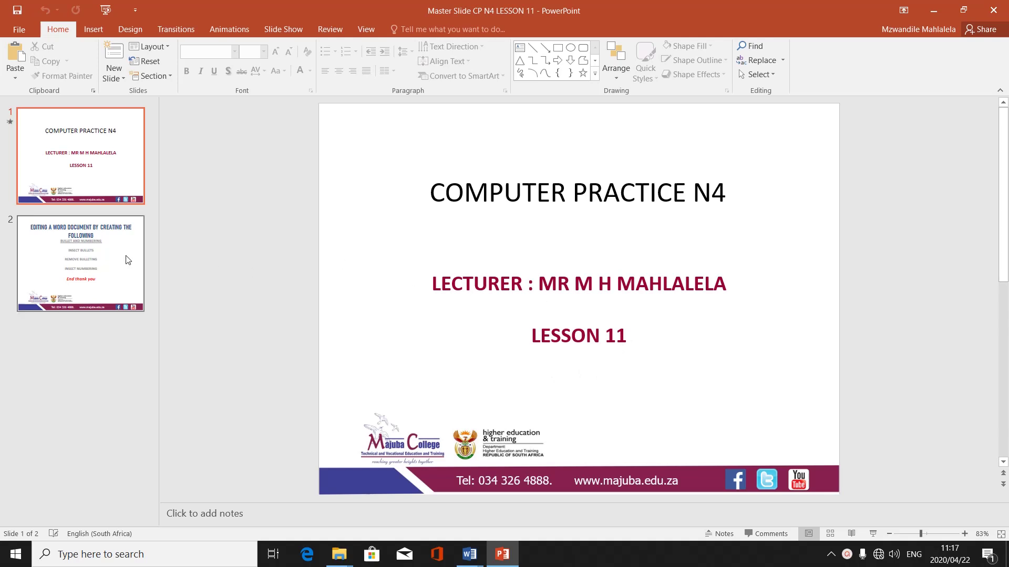
# Show slide 2, covering inserting bullets, removing bulleting and inserting numbering.
pyautogui.click(101, 254)
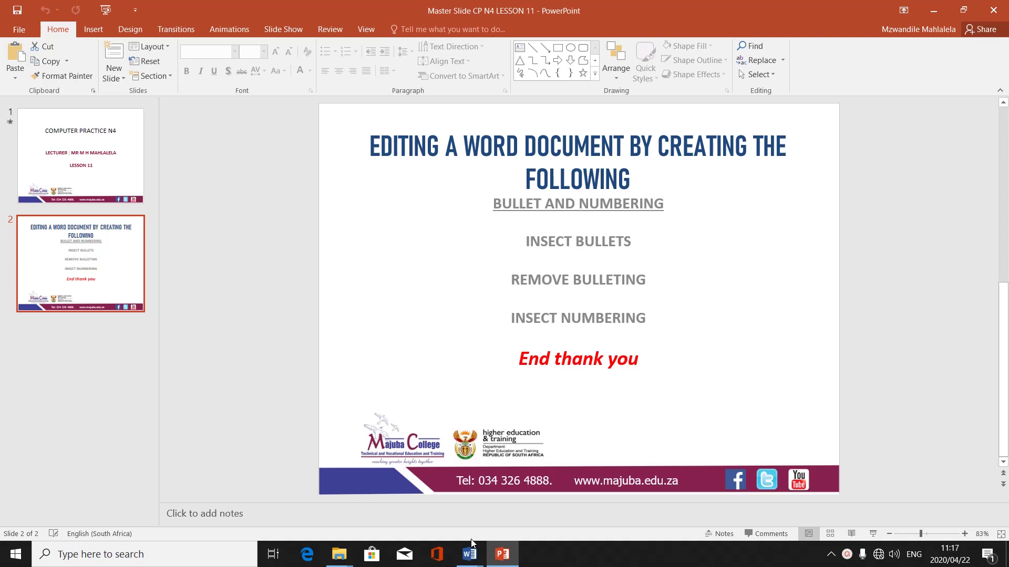
# Bring Document1 forward in Word and select the BLUE through WHITE colour lines.
pyautogui.click(470, 555)
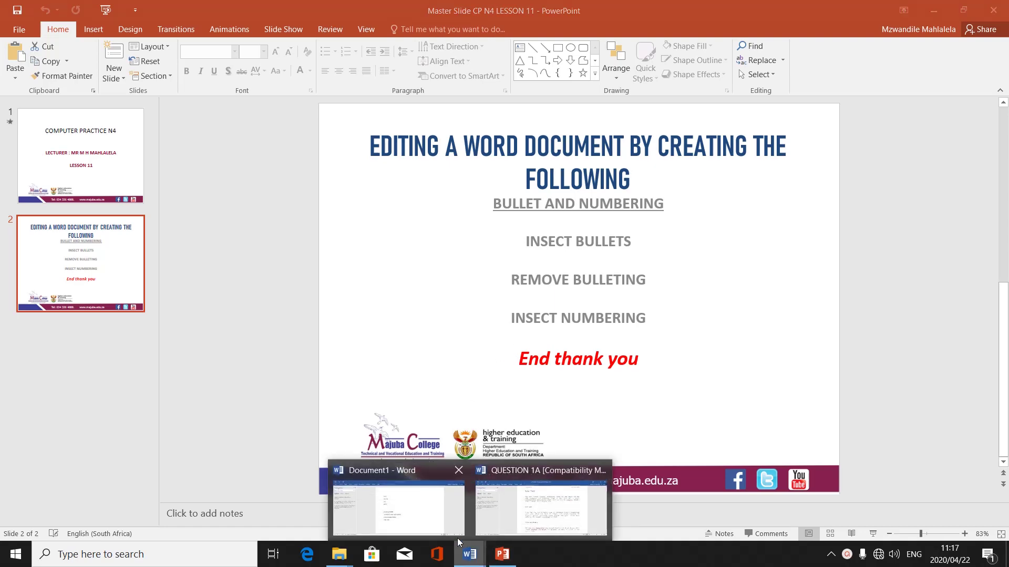
pyautogui.click(413, 518)
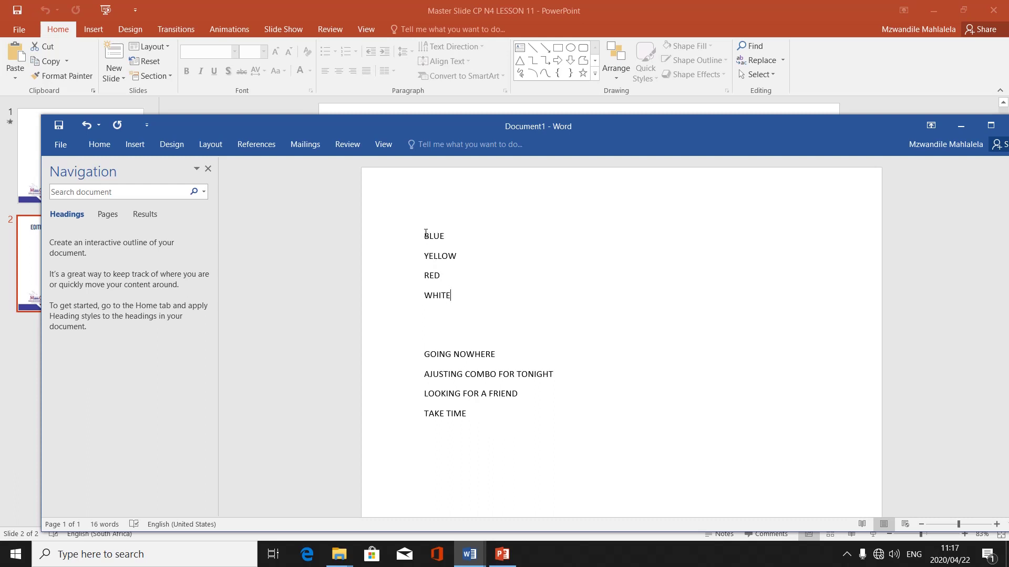
pyautogui.click(424, 236)
pyautogui.hotkey('shift', 'Down')
pyautogui.hotkey('shift', 'Down')
pyautogui.hotkey('shift', 'Down')
pyautogui.hotkey('shift', 'Down')
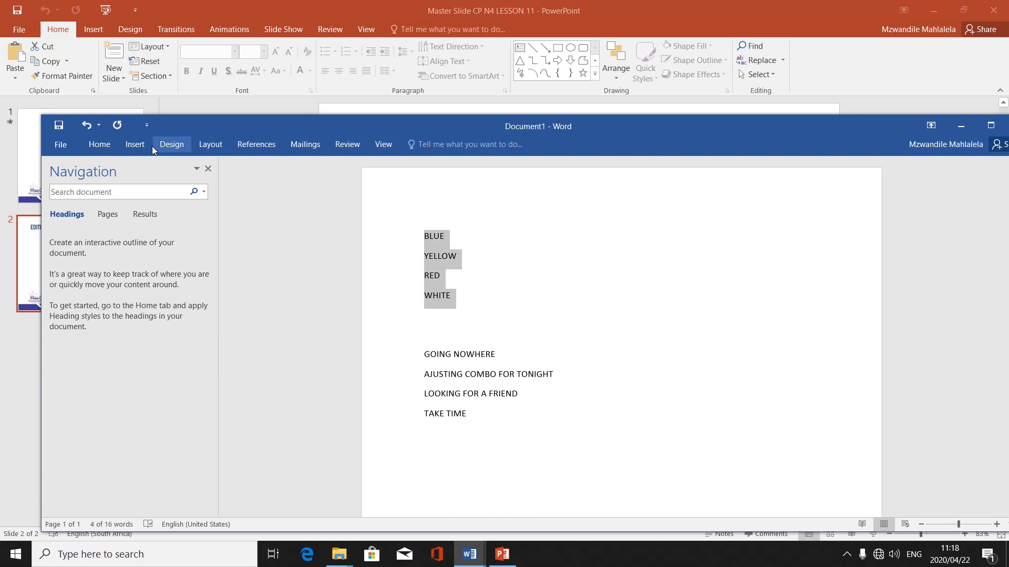
# Apply the square bullet from the Bullet Library to BLUE, YELLOW, RED and WHITE.
pyautogui.click(99, 145)
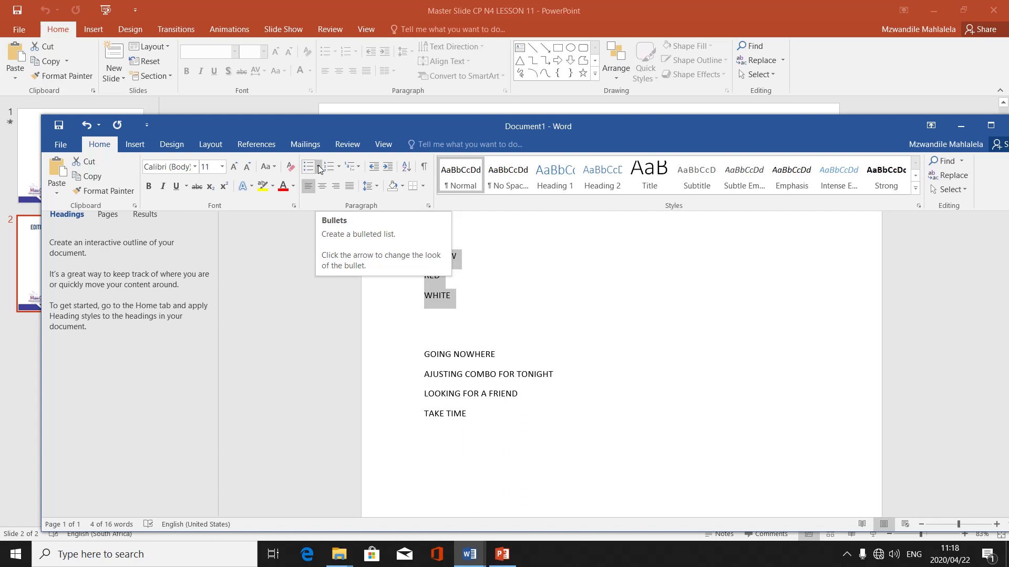
pyautogui.click(319, 169)
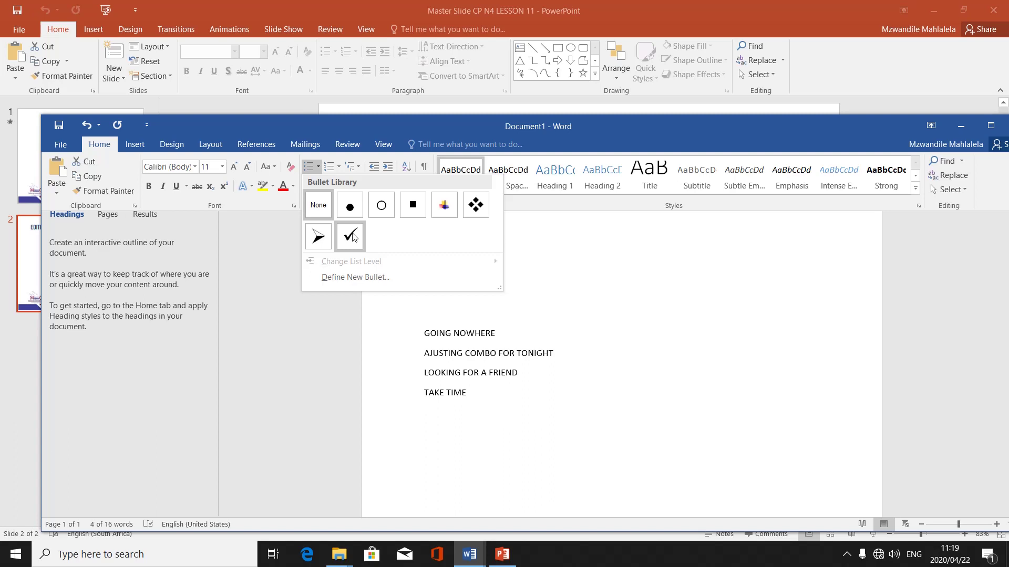
pyautogui.click(411, 207)
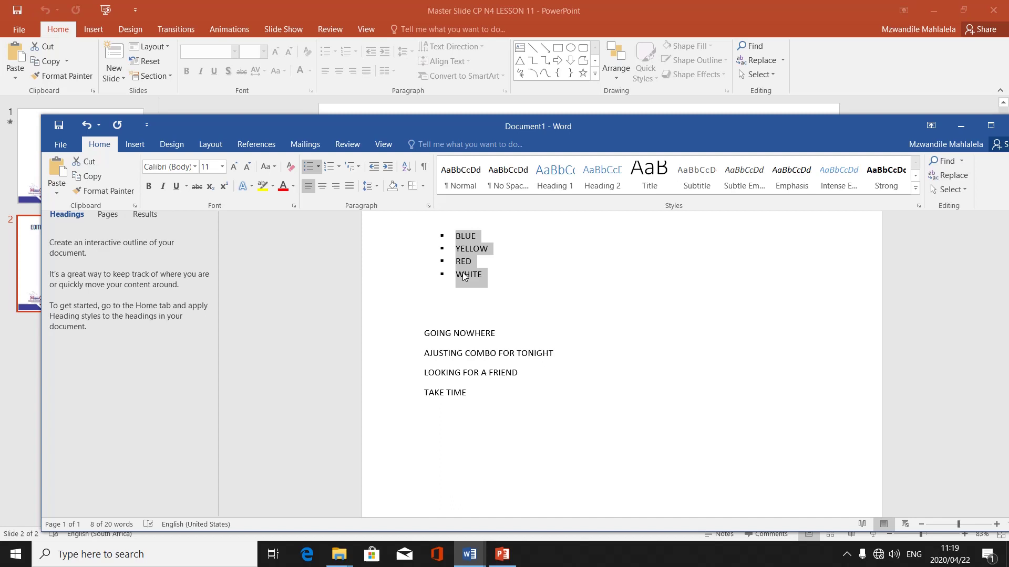
pyautogui.click(473, 297)
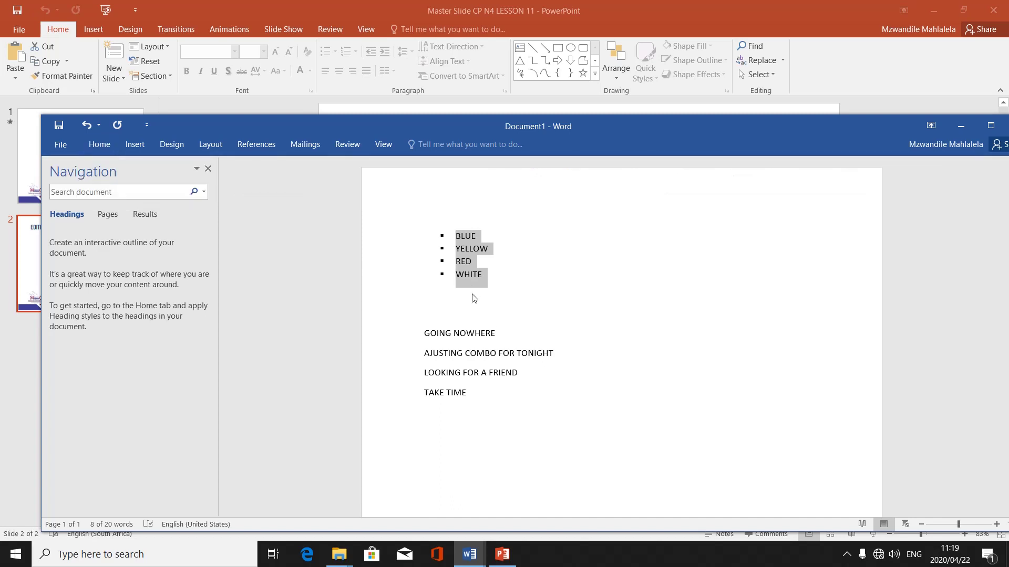
# Deselect the bulleted list, view the PowerPoint lesson slides, then return to Document1.
pyautogui.click(474, 298)
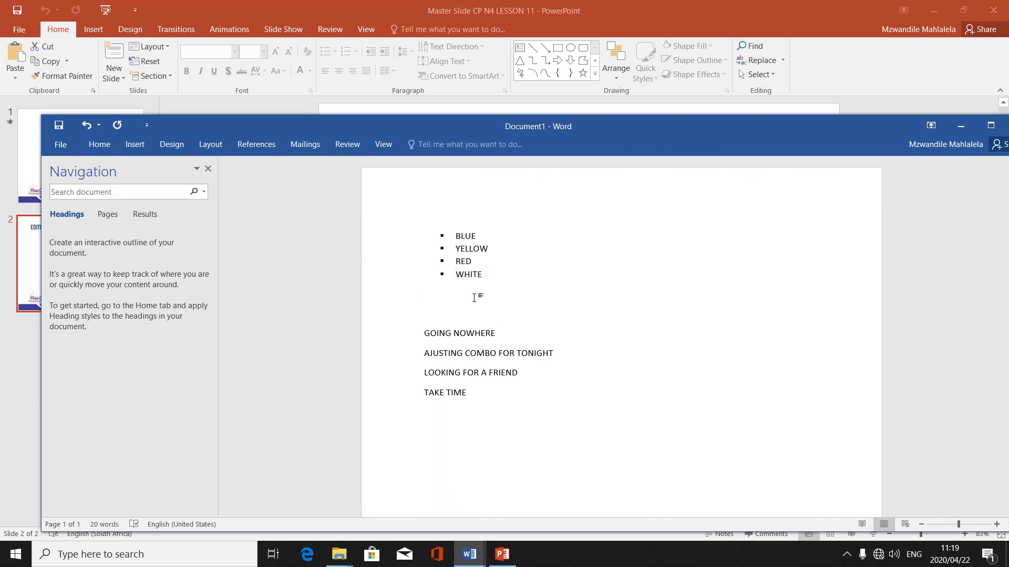
pyautogui.click(503, 555)
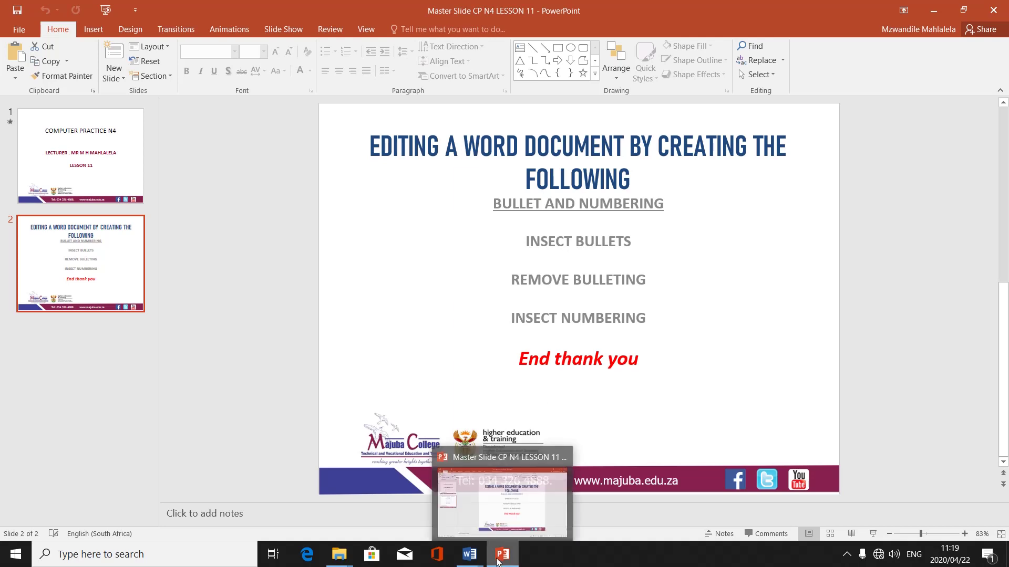
pyautogui.moveTo(469, 555)
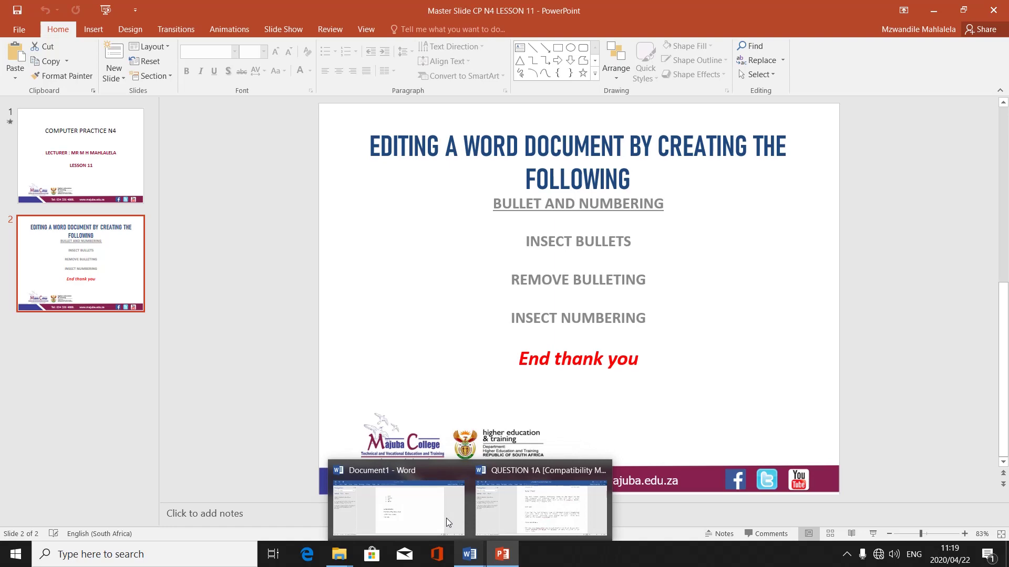
pyautogui.click(436, 521)
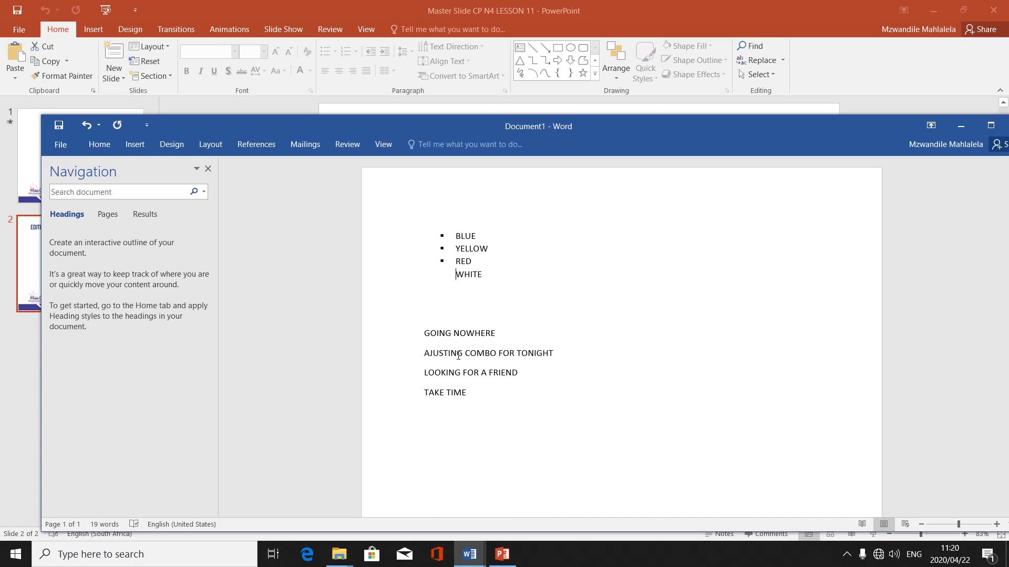
# Remove the bullets from WHITE, RED, YELLOW and BLUE using Backspace.
pyautogui.press('BackSpace')
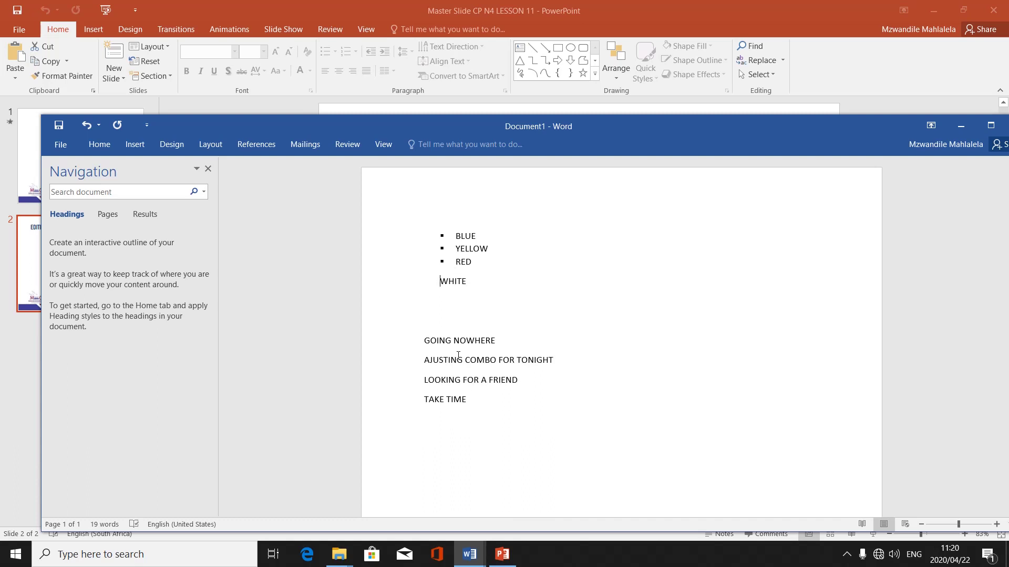
pyautogui.press('BackSpace')
pyautogui.click(456, 262)
pyautogui.press('BackSpace')
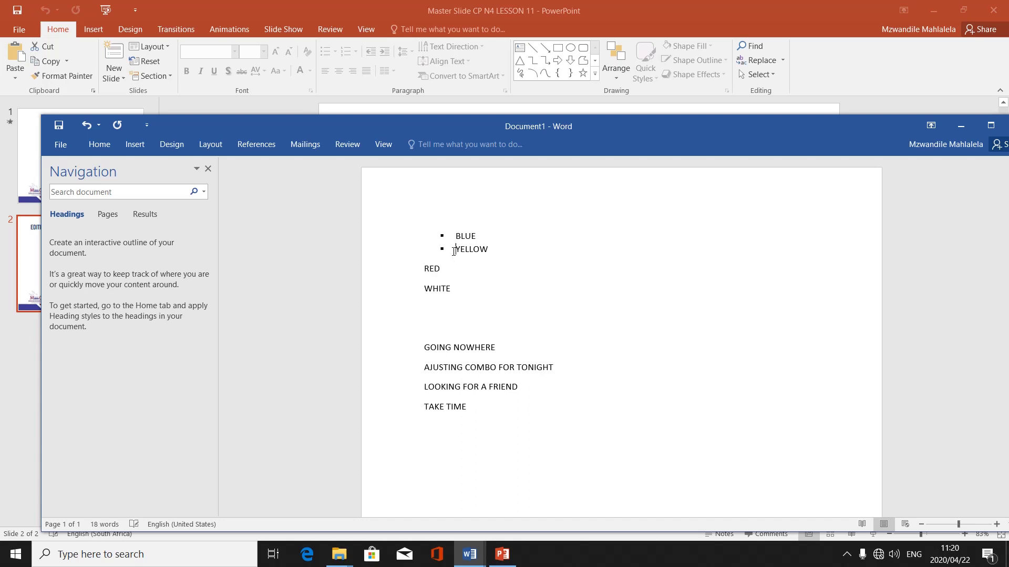
pyautogui.press('BackSpace')
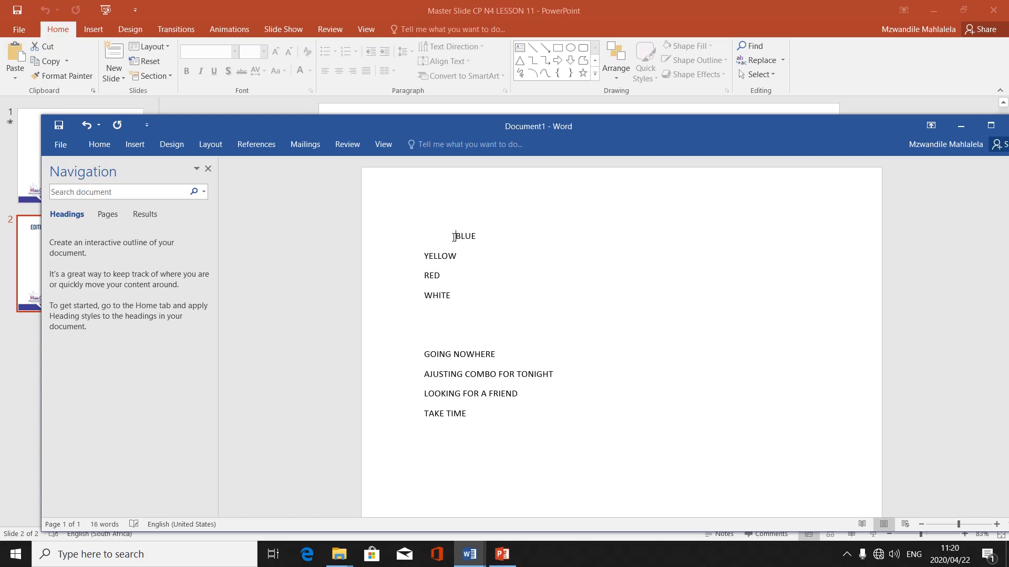
pyautogui.press('BackSpace')
# Check the lesson slide, return to Document1 and select BLUE through WHITE.
pyautogui.click(501, 554)
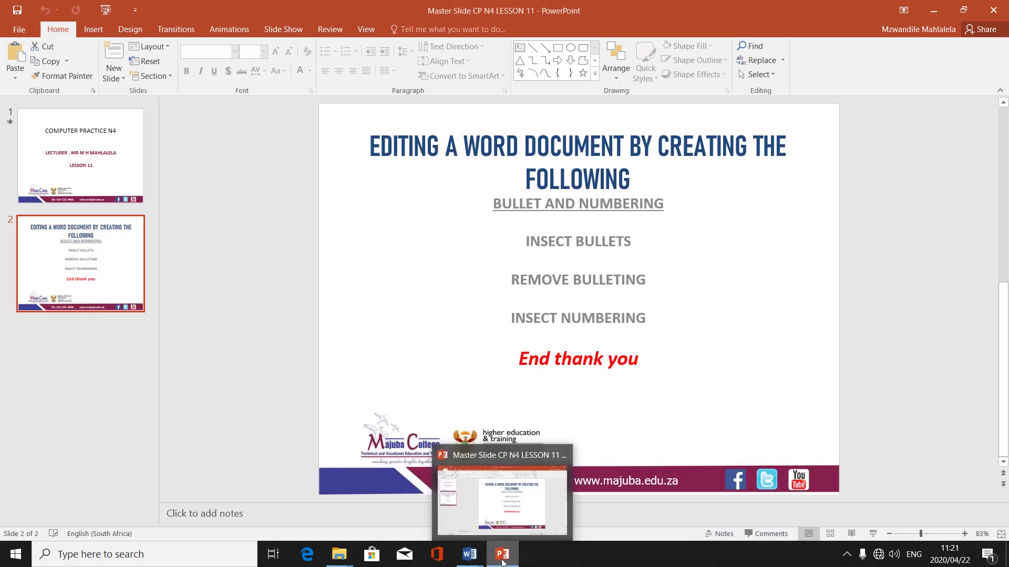
pyautogui.moveTo(468, 553)
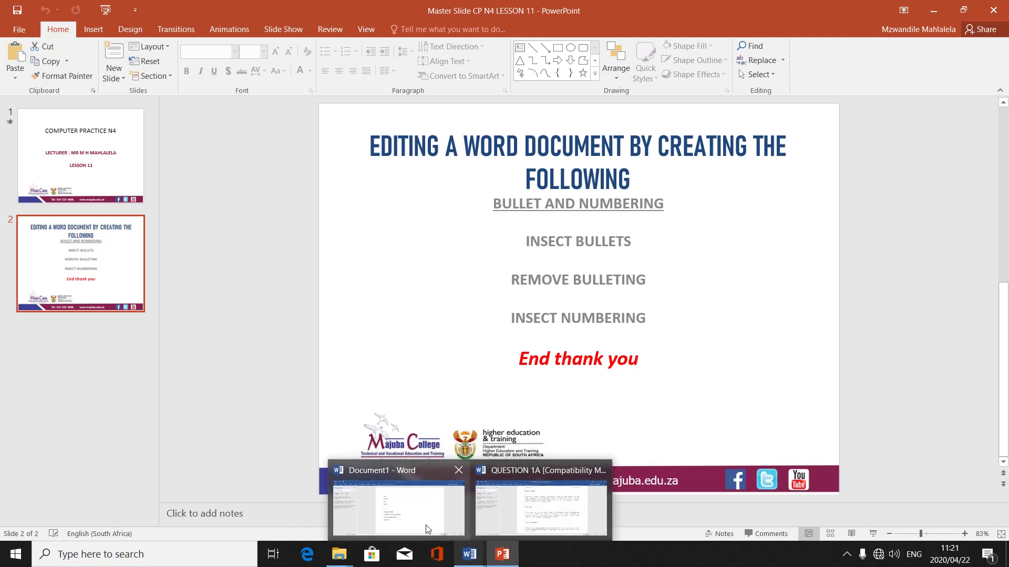
pyautogui.click(427, 525)
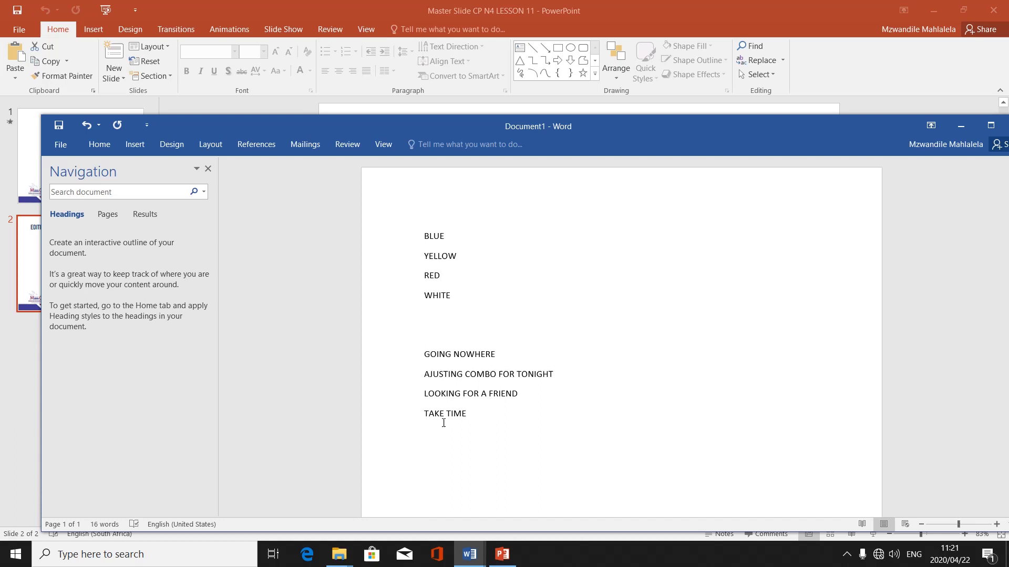
pyautogui.click(424, 237)
pyautogui.moveTo(423, 237); pyautogui.dragTo(466, 297)
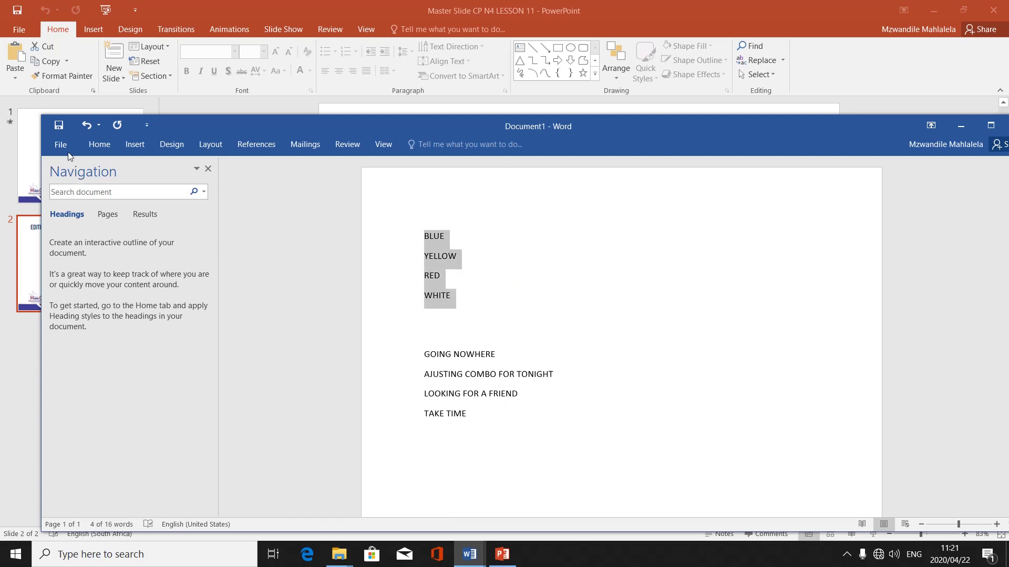
# Apply the A. B. C. numbering format to the selected colour lines.
pyautogui.click(95, 145)
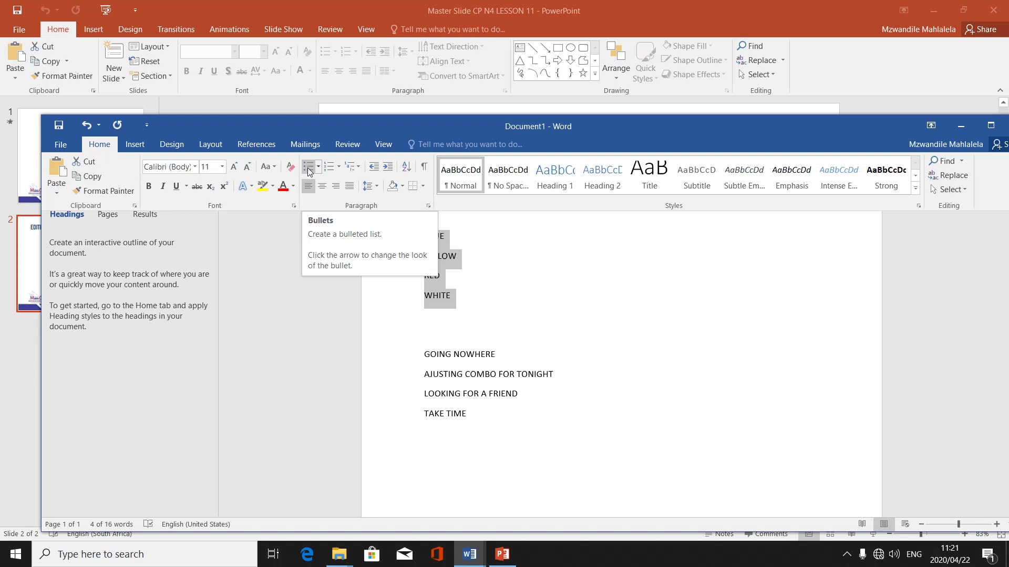
pyautogui.click(339, 168)
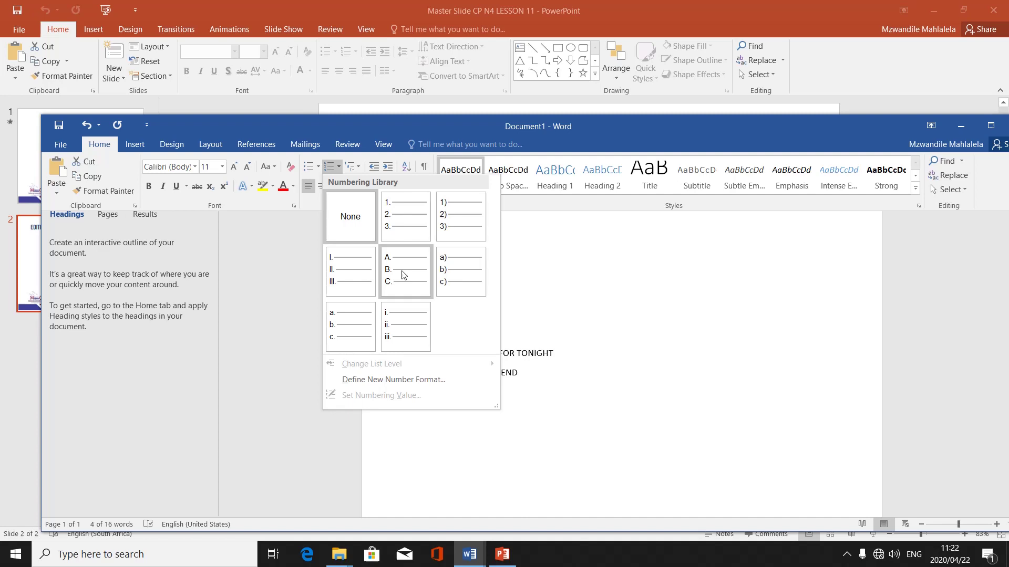
pyautogui.click(401, 274)
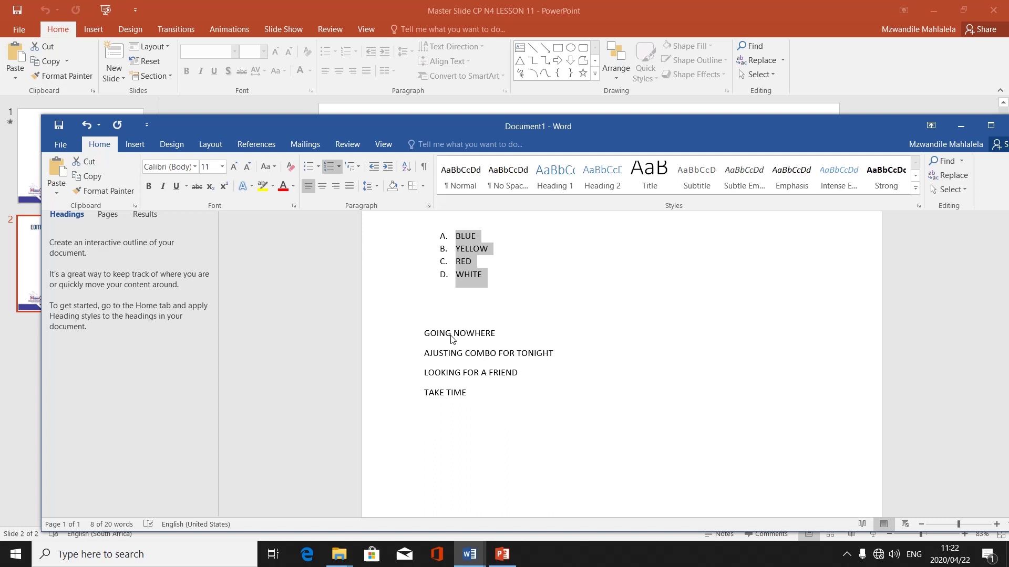
pyautogui.hotkey('ctrl', 'F1')
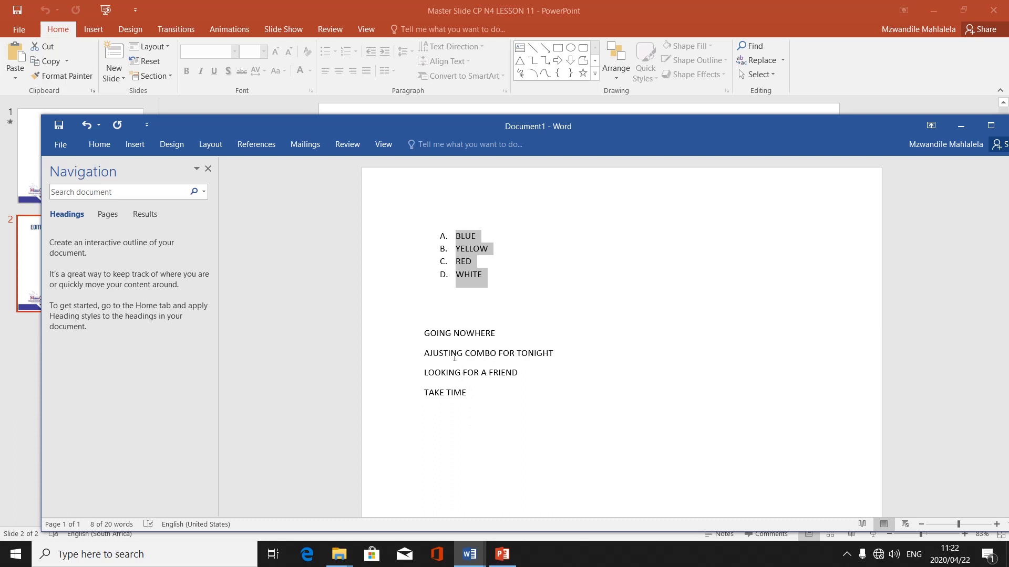
# Number the sentences GOING NOWHERE to TAKE TIME with the 1. 2. 3. format.
pyautogui.click(425, 333)
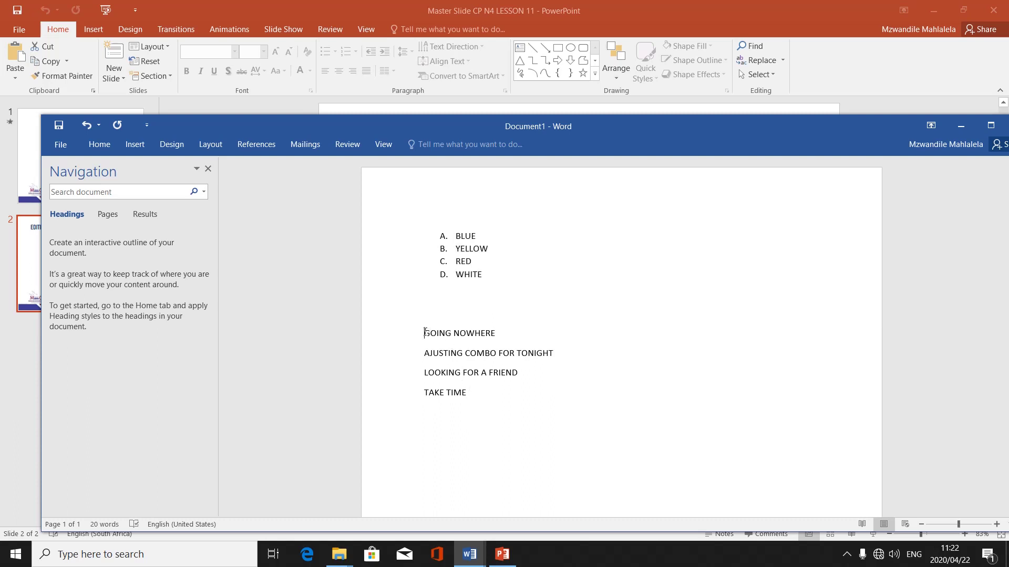
pyautogui.hotkey('shift', 'Down')
pyautogui.hotkey('shift', 'Down')
pyautogui.hotkey('shift', 'Down')
pyautogui.hotkey('shift', 'Down')
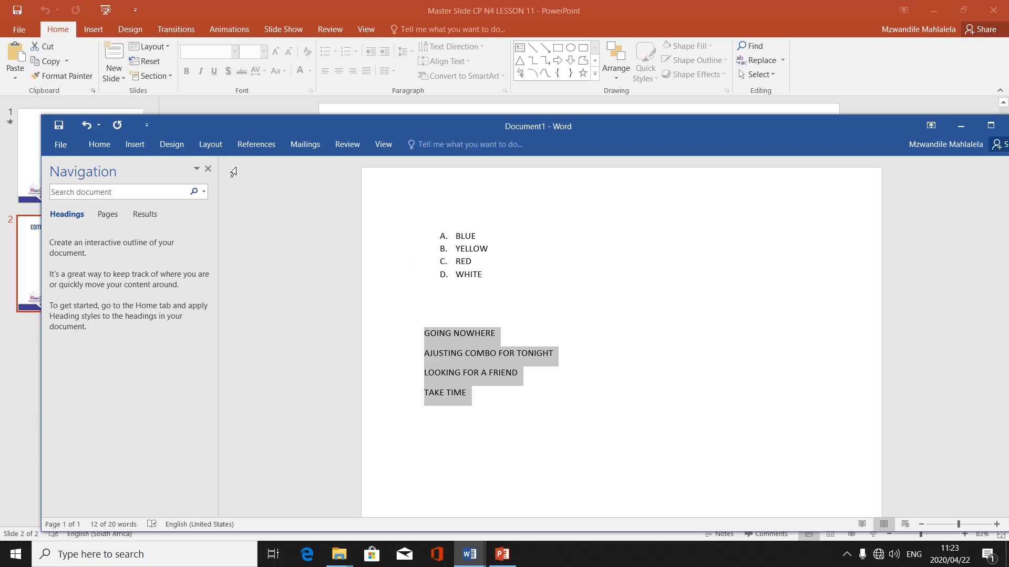
pyautogui.click(99, 144)
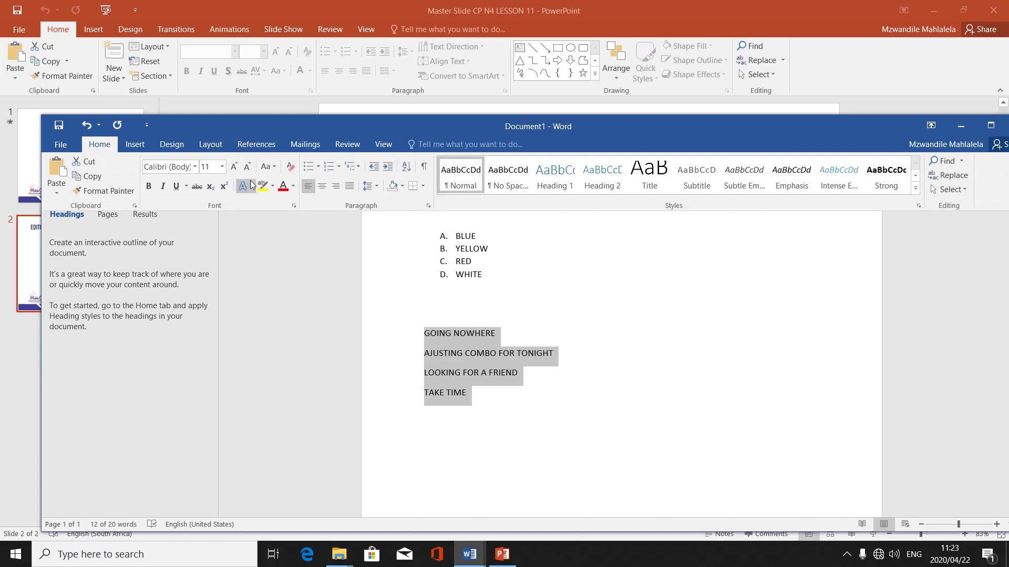
pyautogui.click(339, 168)
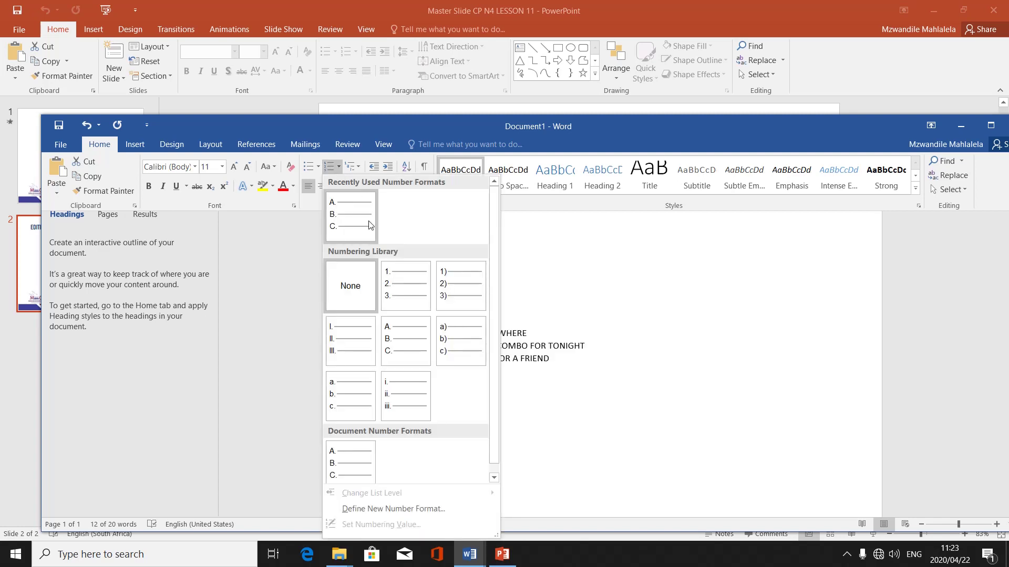
pyautogui.click(406, 295)
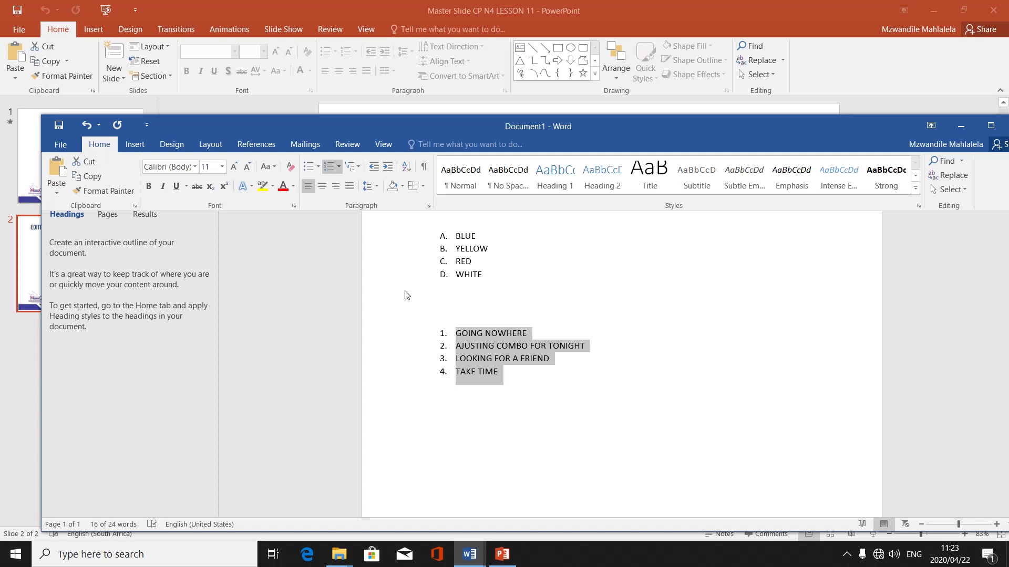
pyautogui.hotkey('ctrl', 'F1')
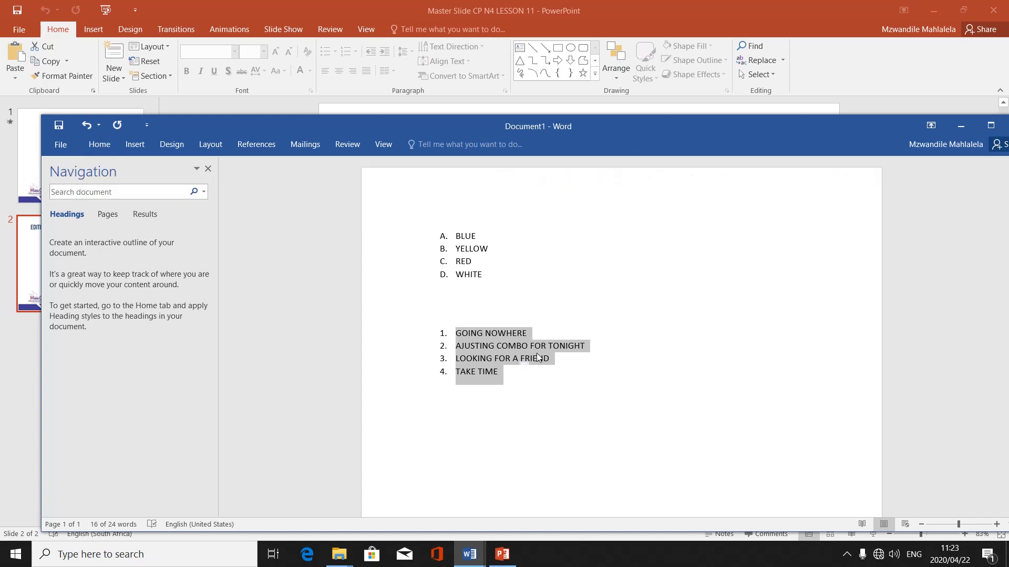
pyautogui.click(538, 358)
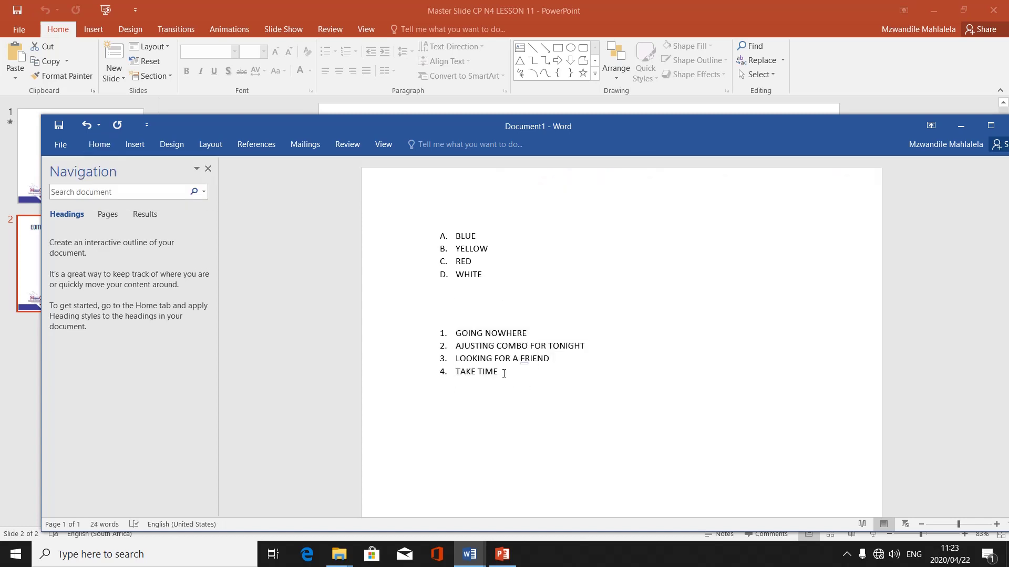
# Set the numbering of the four selected sentences to None.
pyautogui.moveTo(503, 373); pyautogui.dragTo(451, 334)
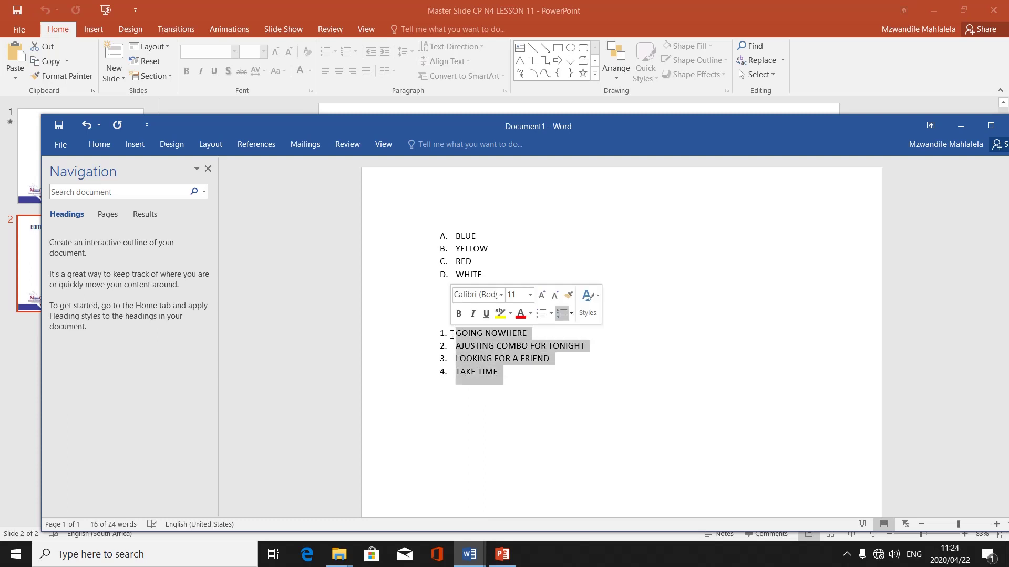
pyautogui.click(110, 146)
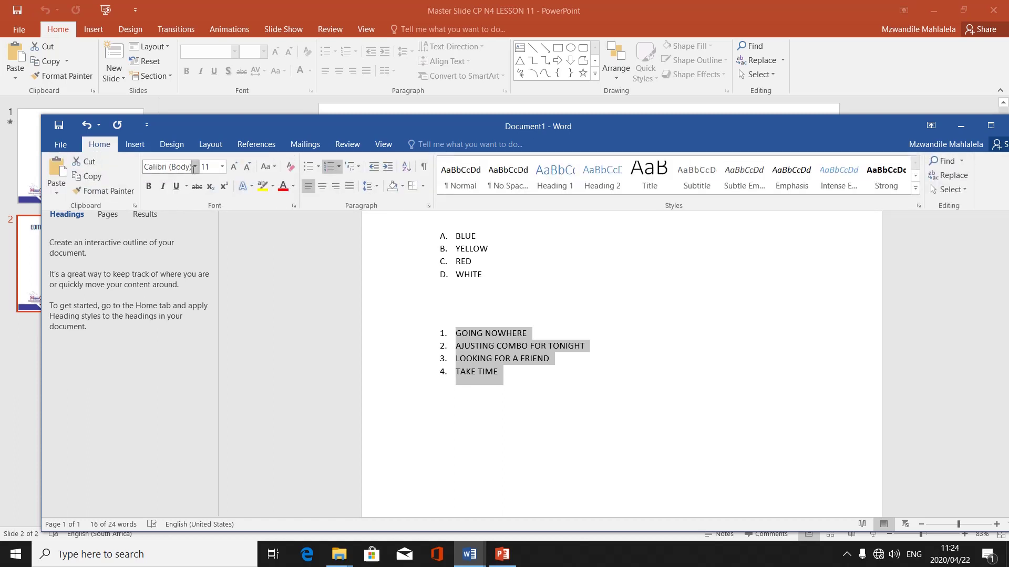
pyautogui.click(337, 166)
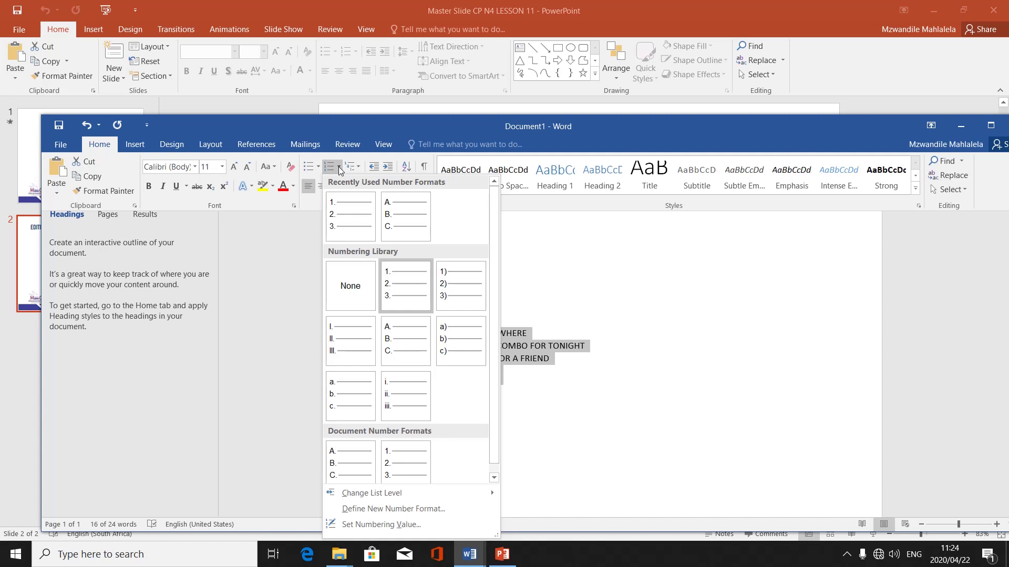
pyautogui.click(354, 289)
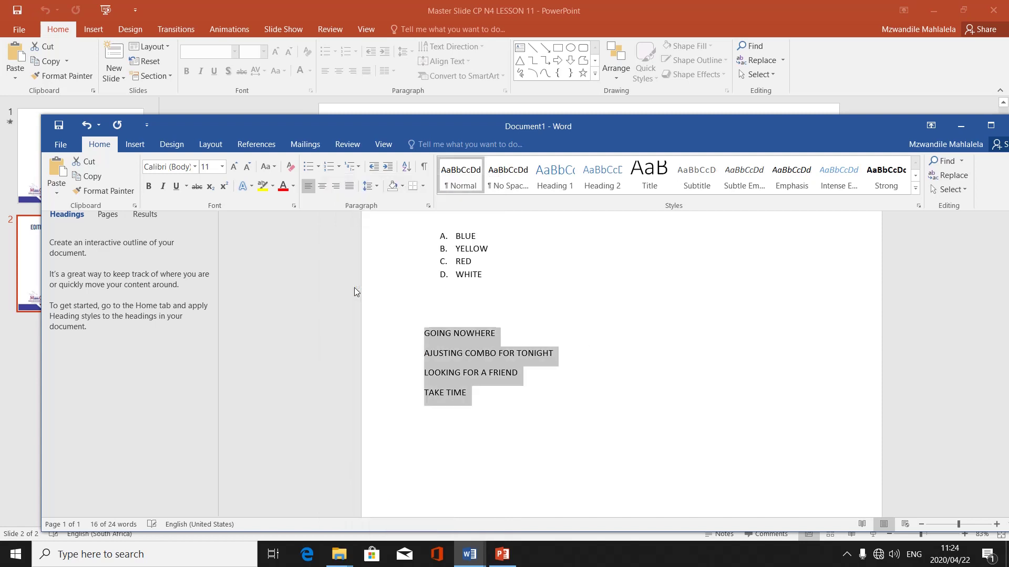
pyautogui.hotkey('ctrl', 'F1')
pyautogui.click(479, 392)
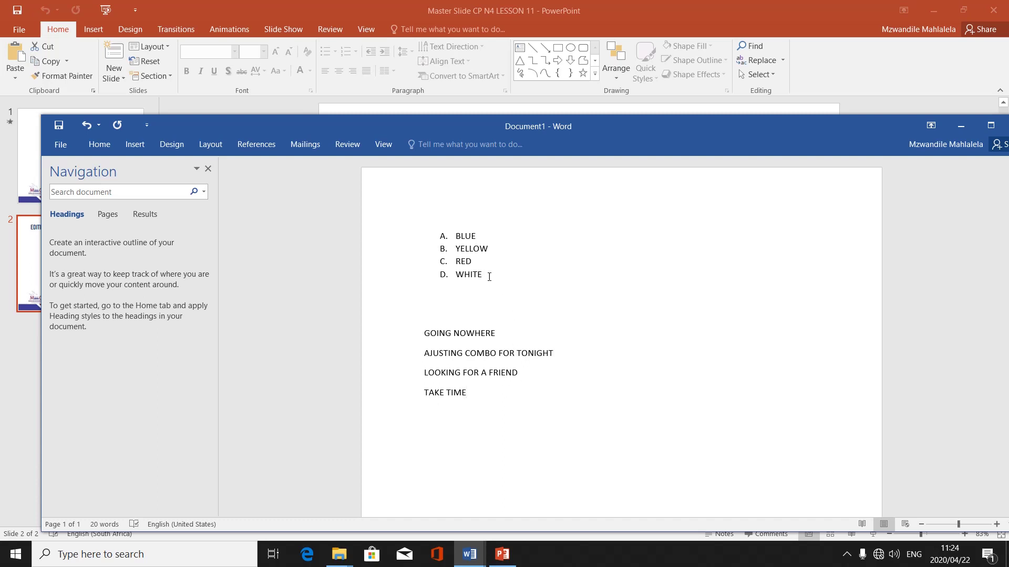
# Replace the A–D letters on BLUE through WHITE with round solid bullets.
pyautogui.moveTo(489, 276); pyautogui.dragTo(443, 239)
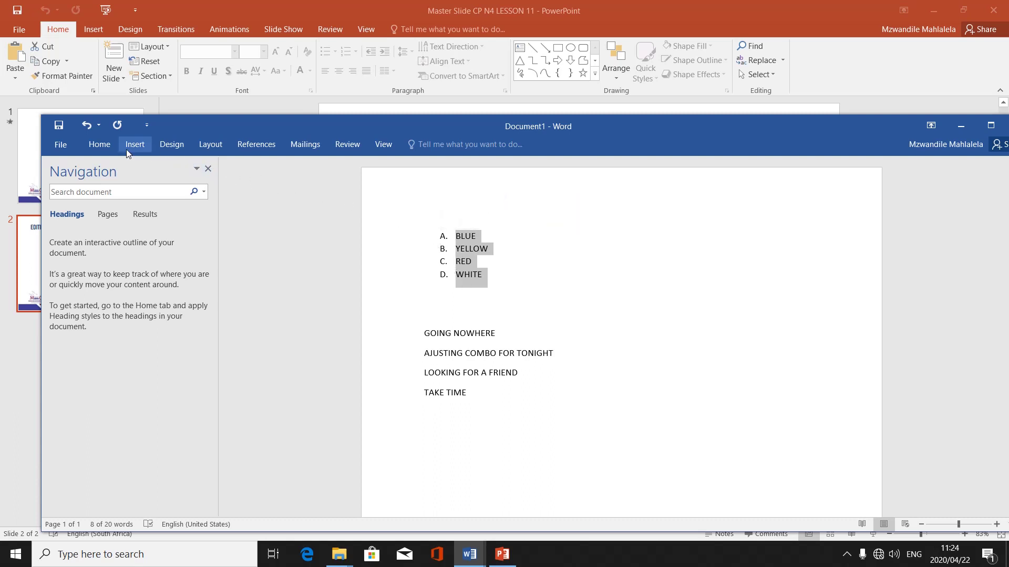
pyautogui.click(90, 146)
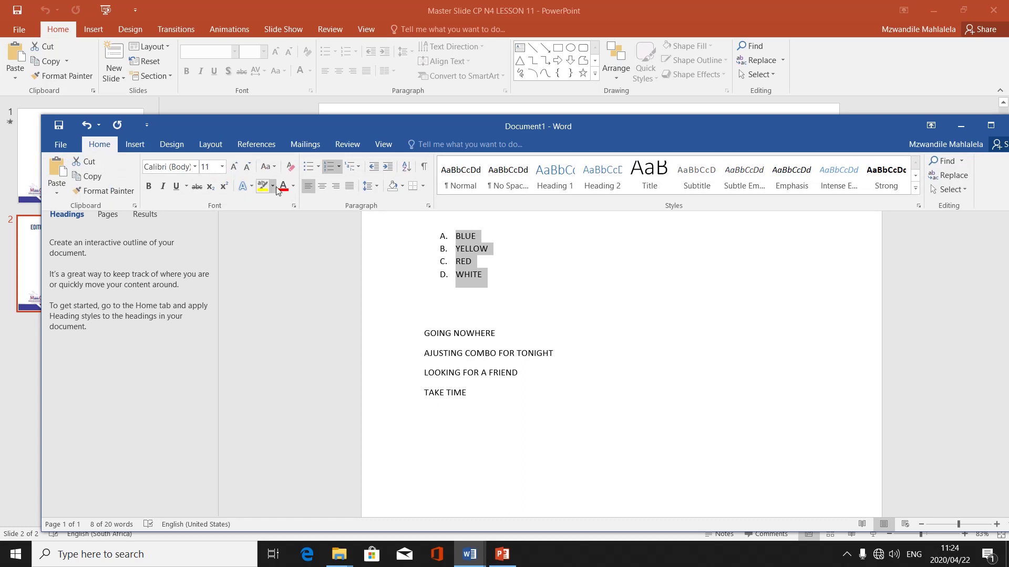
pyautogui.click(318, 167)
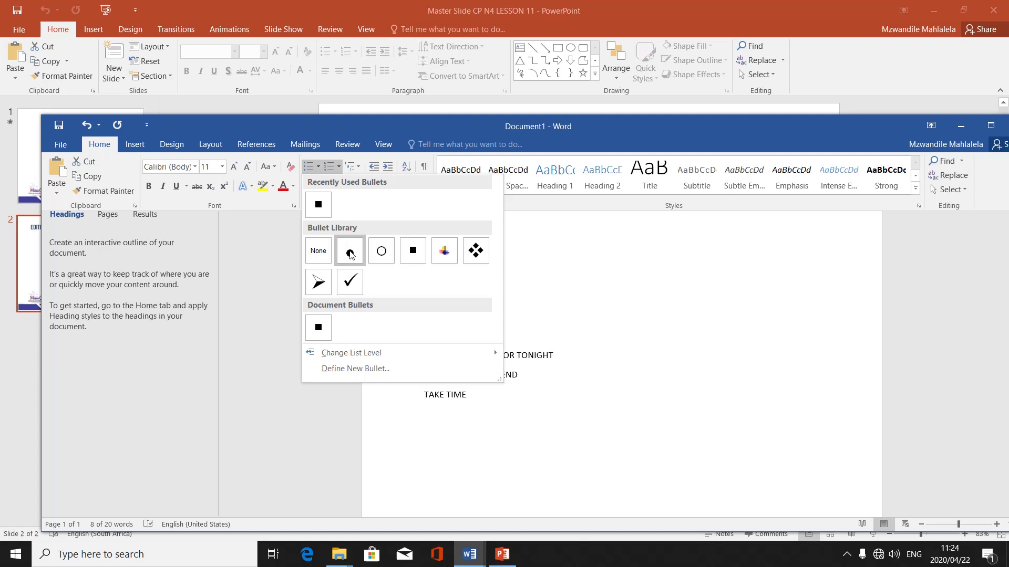
pyautogui.click(350, 254)
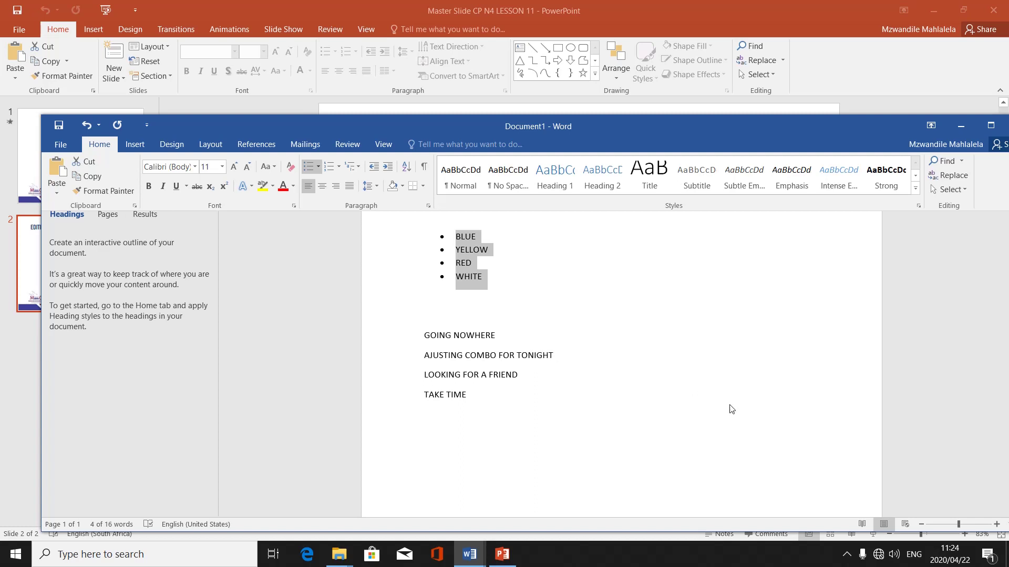
# Open the Apowersoft Recording Toolbar from the taskbar's hidden icons.
pyautogui.click(847, 555)
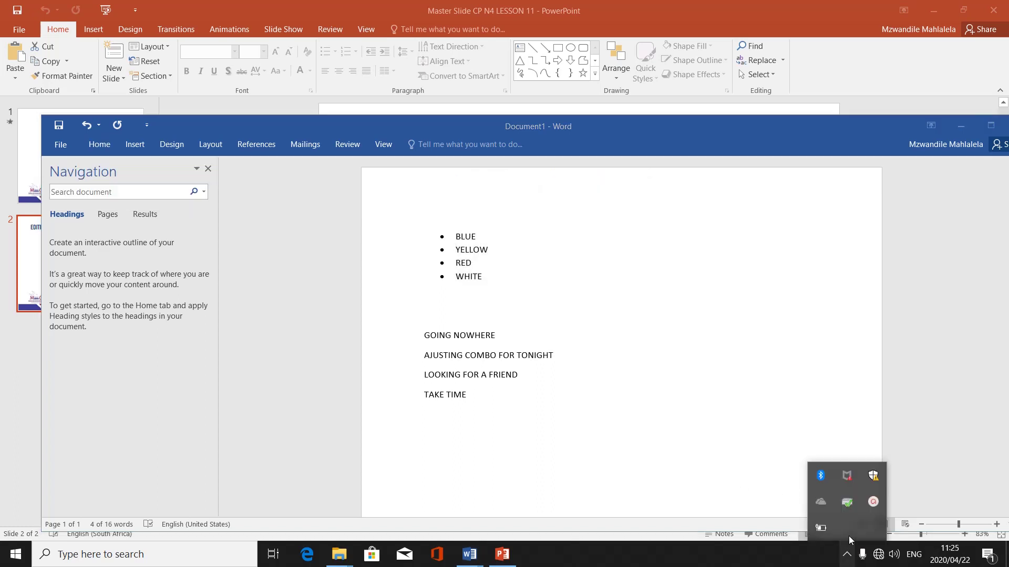
pyautogui.click(869, 505)
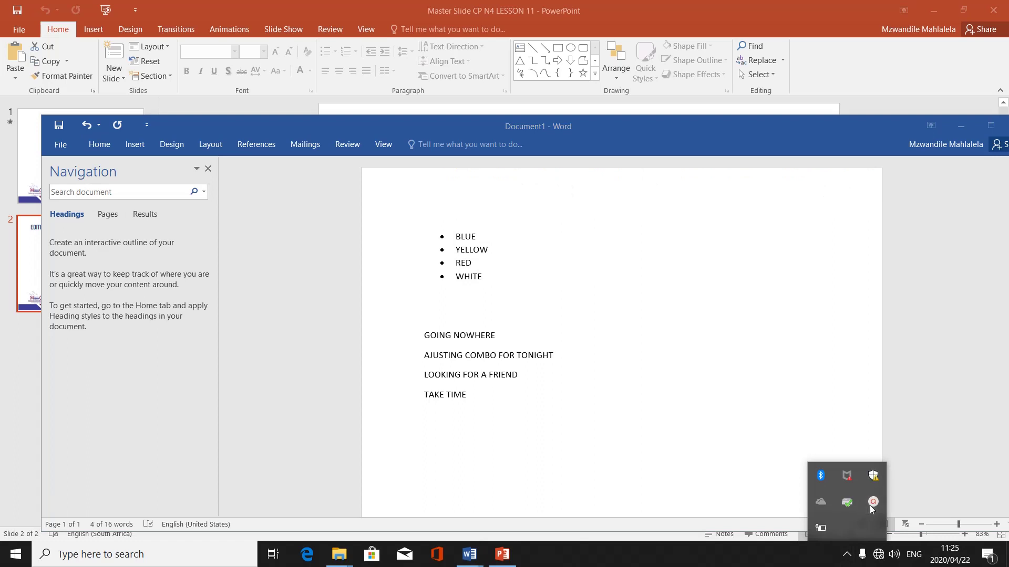